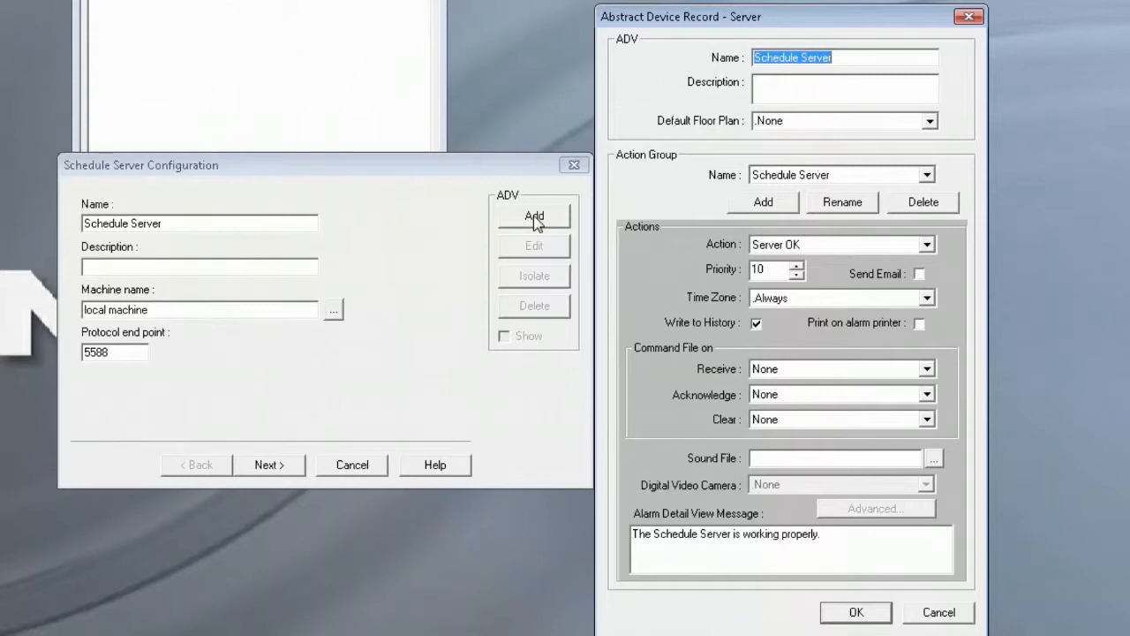
Confirm the Schedule Server device record (local machine, endpoint 5588) and finish its configuration wizard.
click(859, 613)
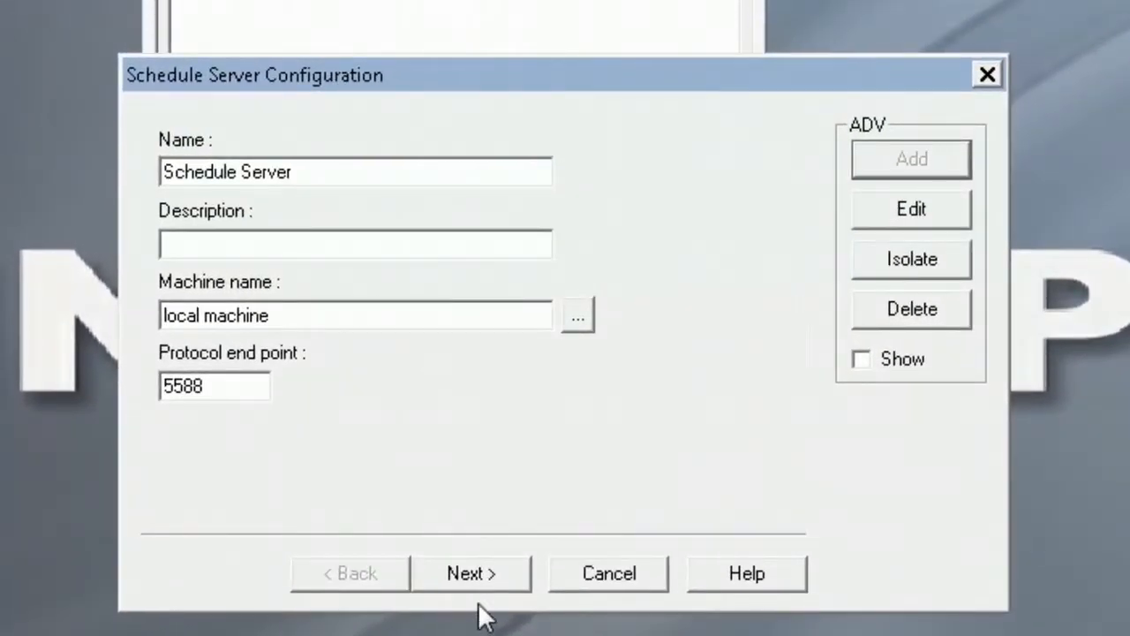
click(480, 570)
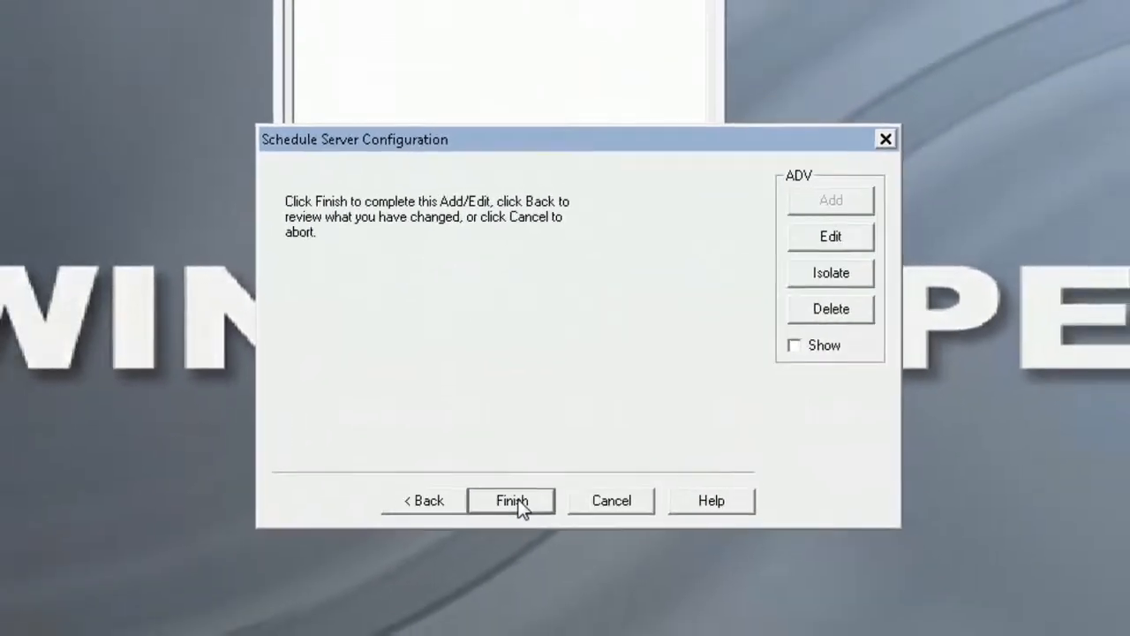
click(479, 570)
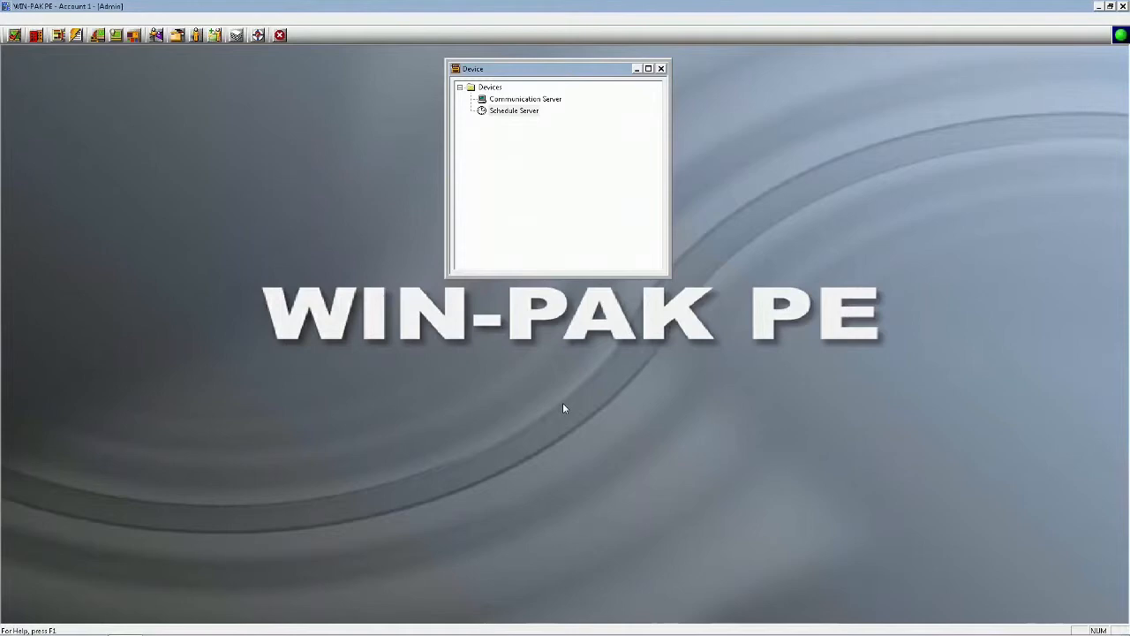
Exit WIN-PAK PE from the toolbar and confirm 'Do You really want to Exit?'.
click(1123, 6)
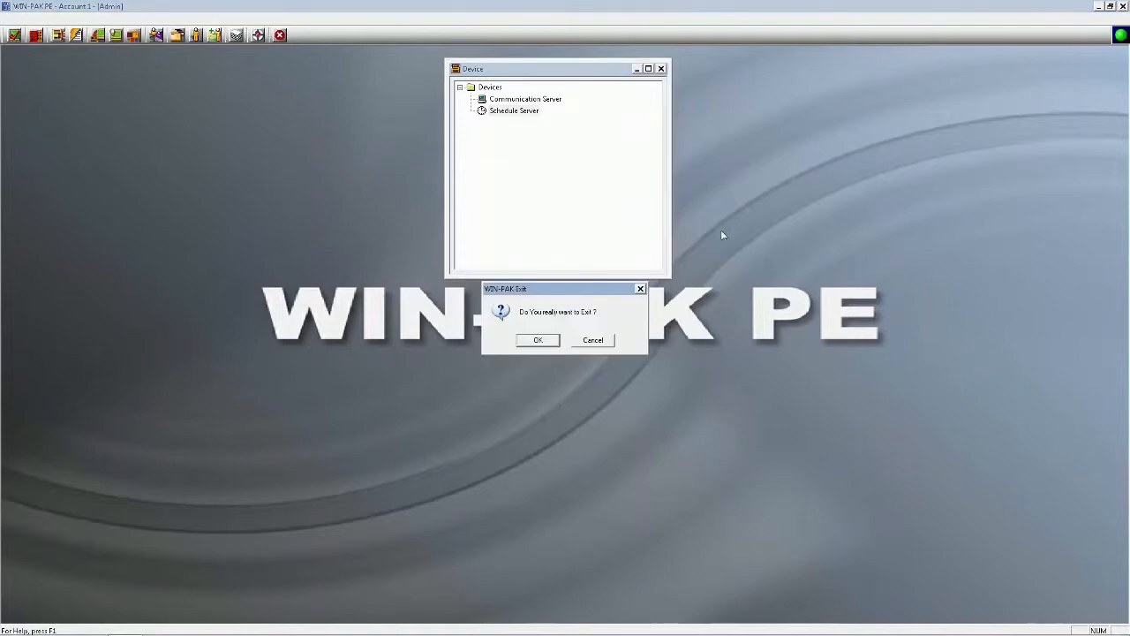
click(538, 340)
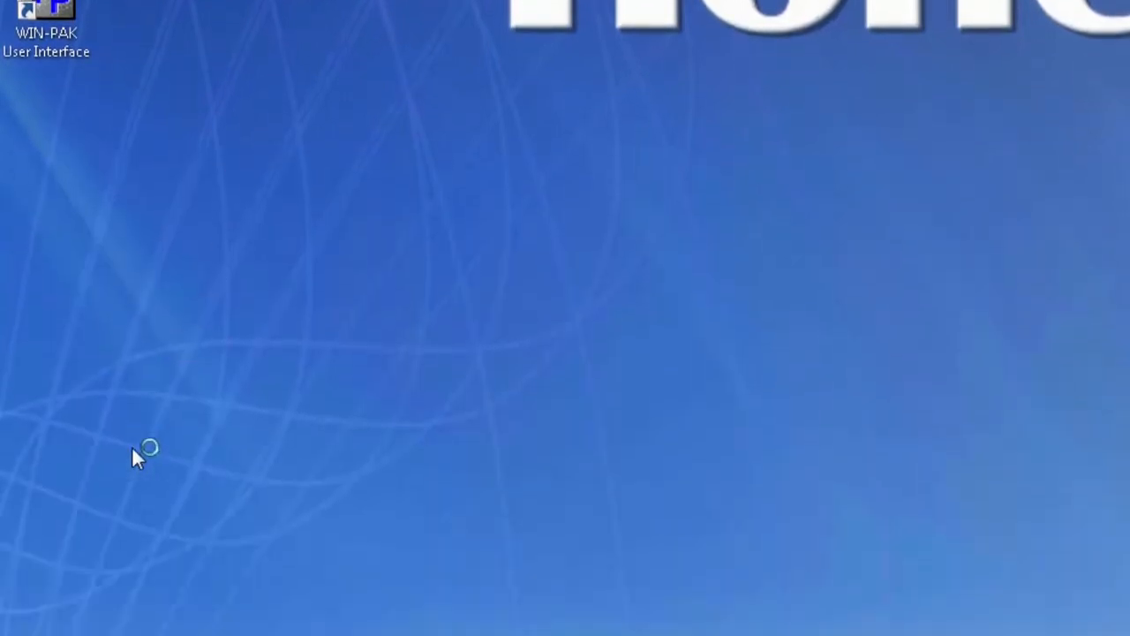
Launch WIN-PAK Service Manager from the Honeywell Access Systems Start menu folder.
click(33, 611)
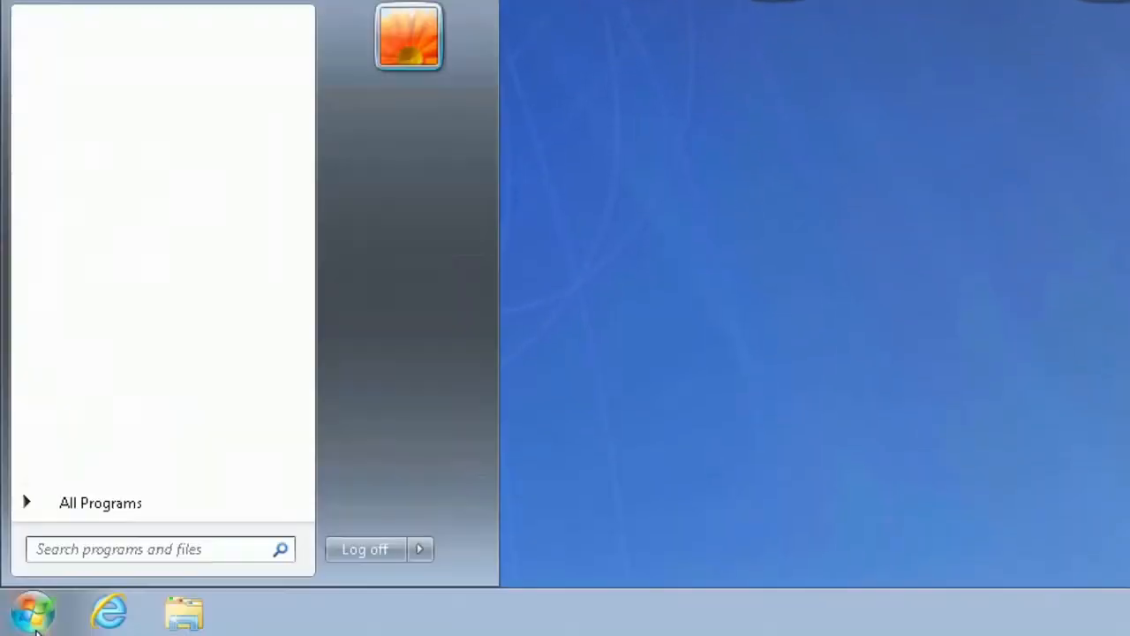
click(95, 503)
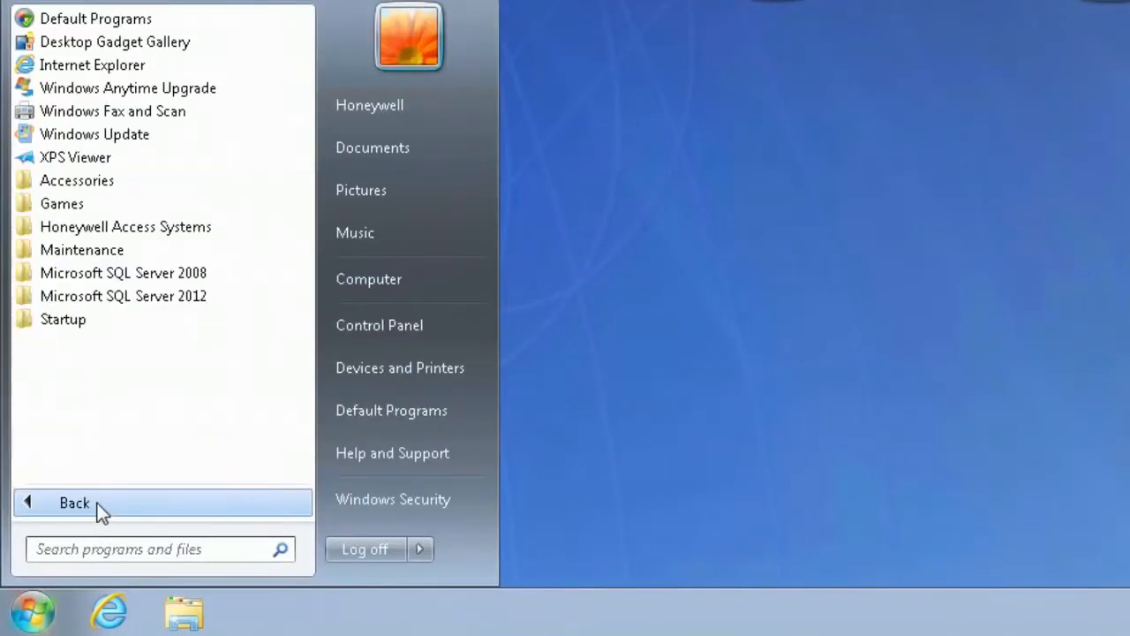
click(163, 230)
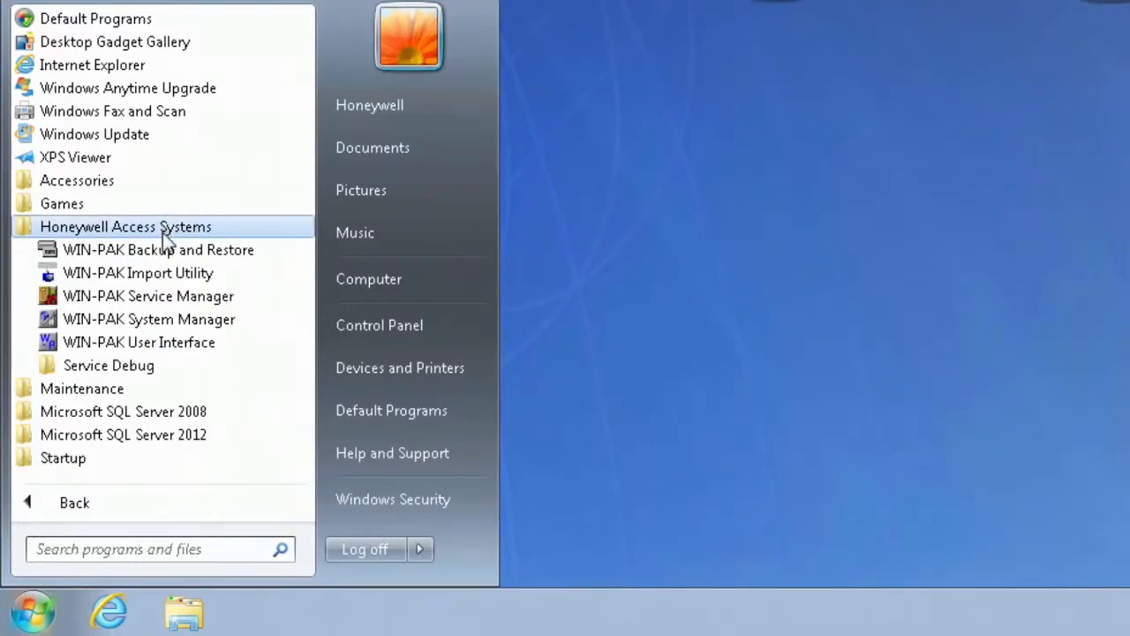
click(181, 303)
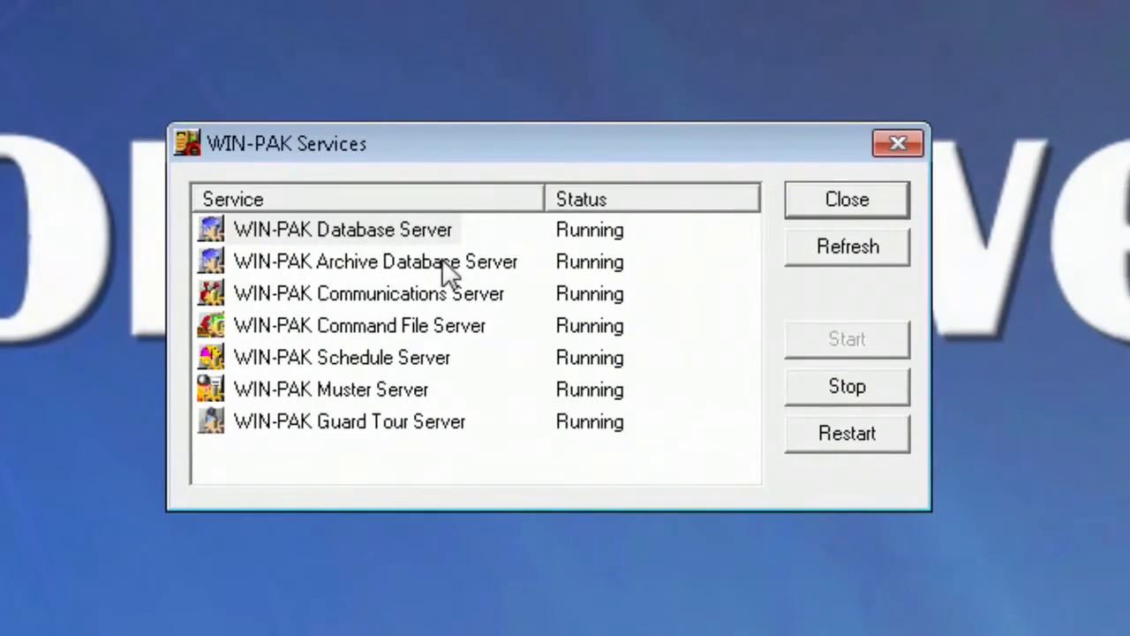
Select all seven WIN-PAK services and stop them, confirming with Yes.
drag(414, 458, 385, 217)
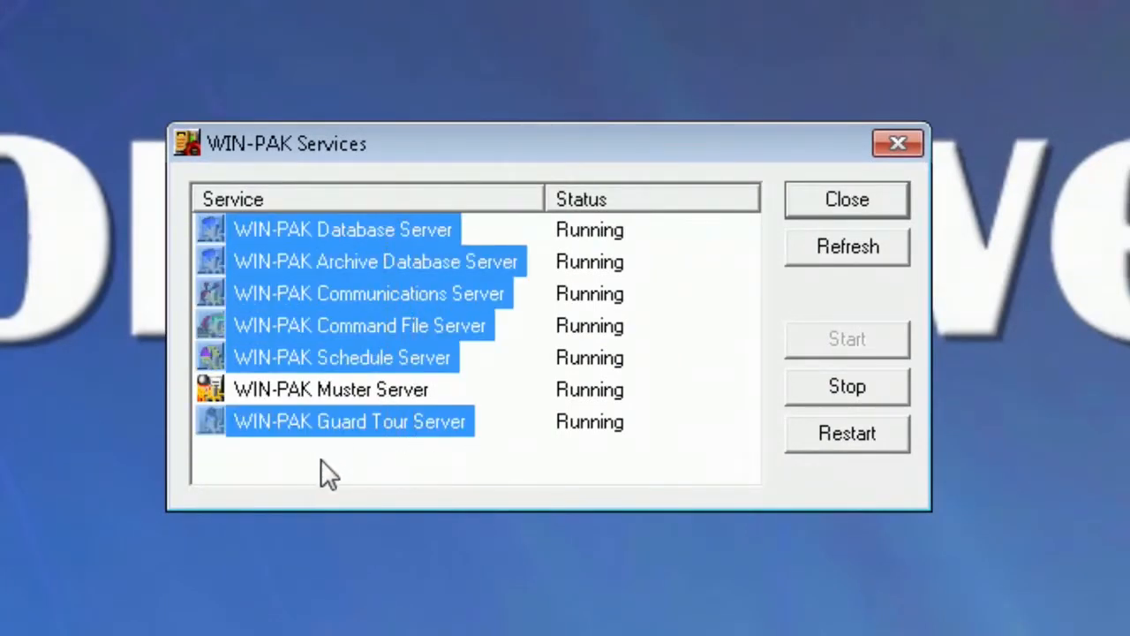
click(320, 459)
drag(323, 450, 320, 226)
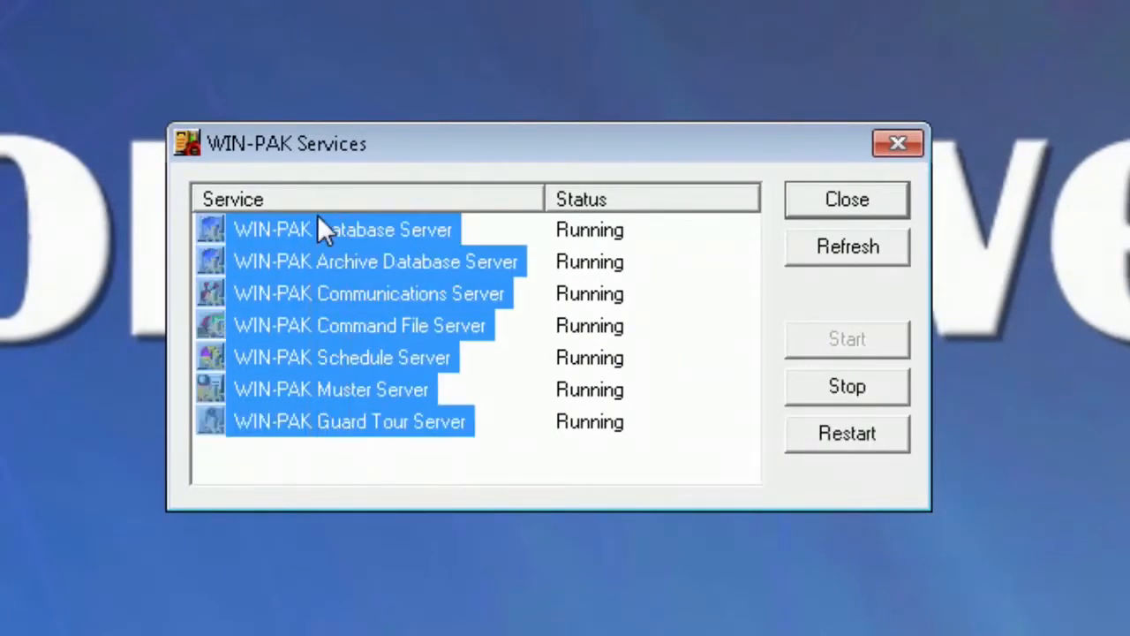
click(842, 393)
click(649, 408)
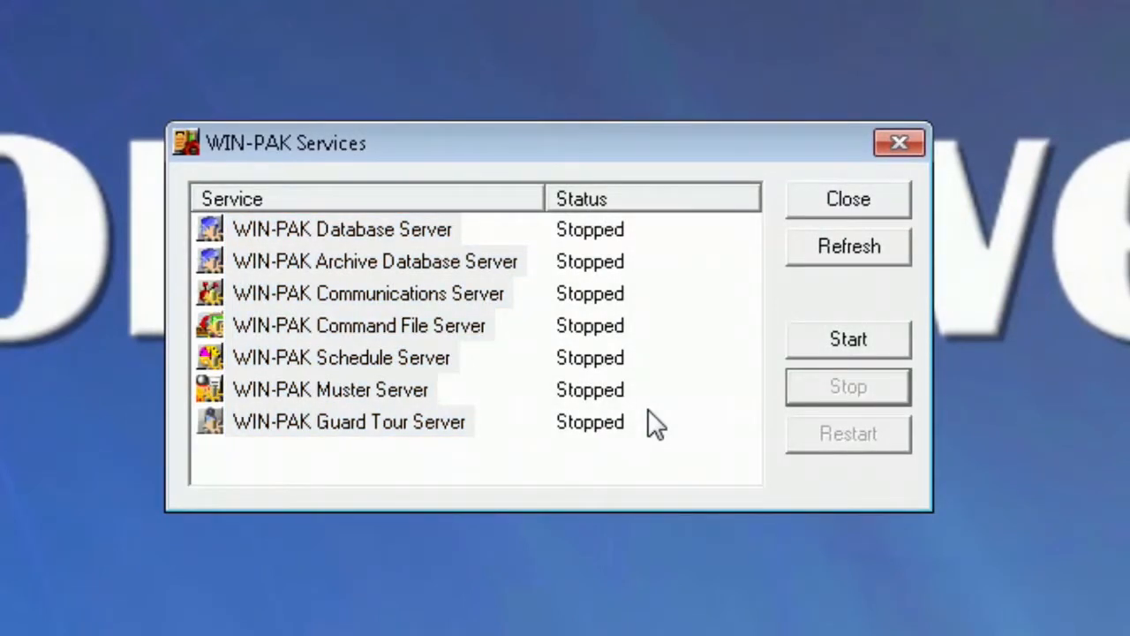
Restart all seven services, close the Services window and relaunch the WIN-PAK User Interface.
click(862, 341)
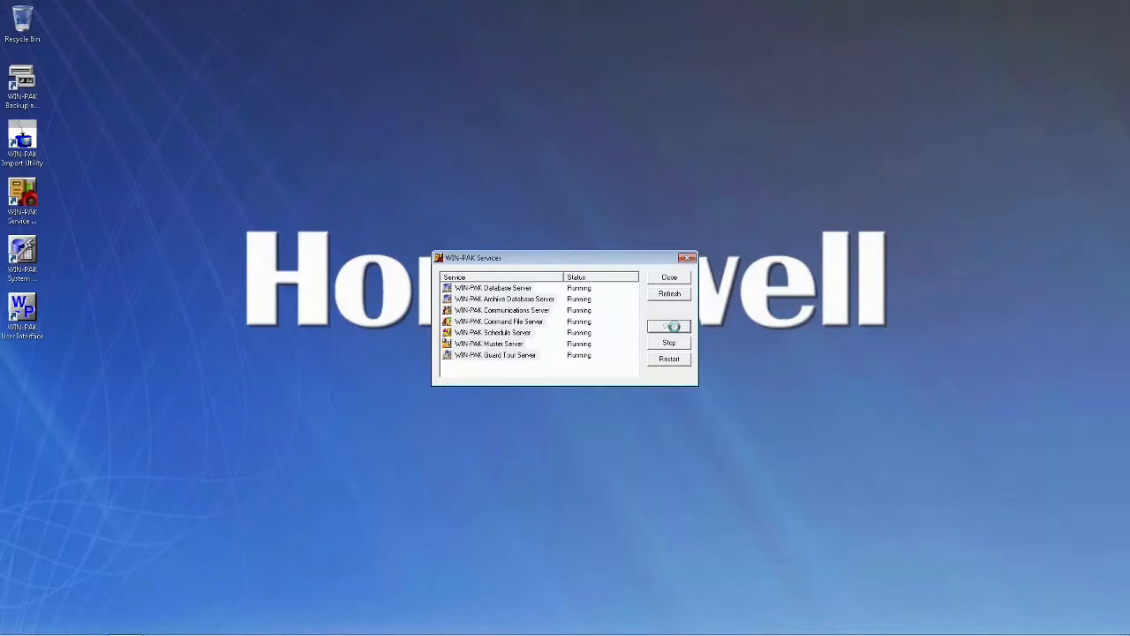
click(669, 280)
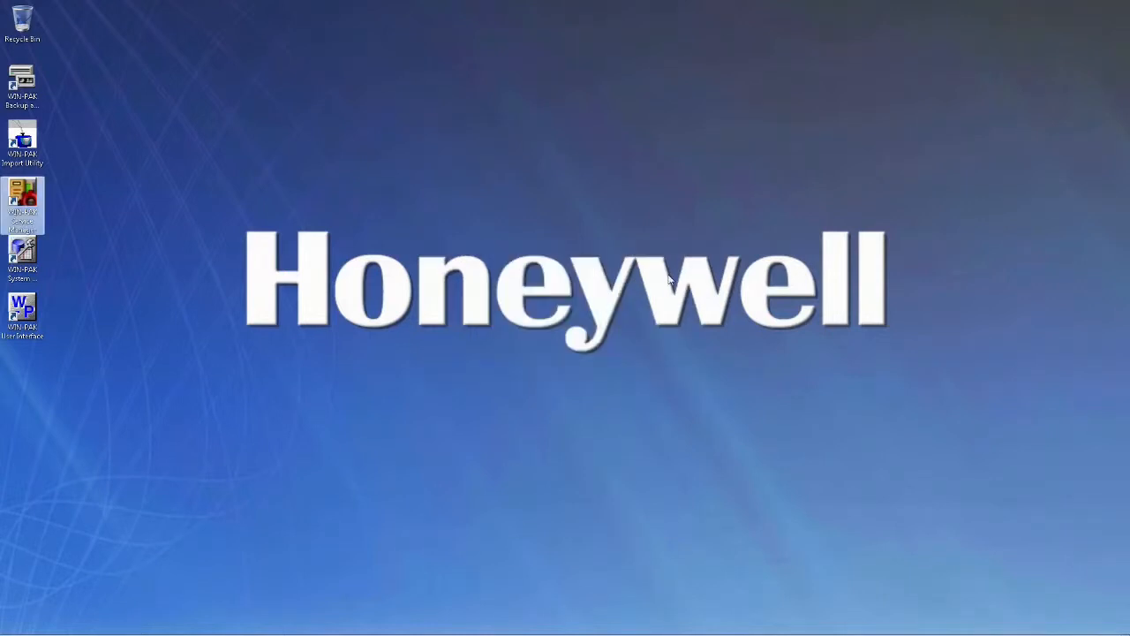
click(27, 311)
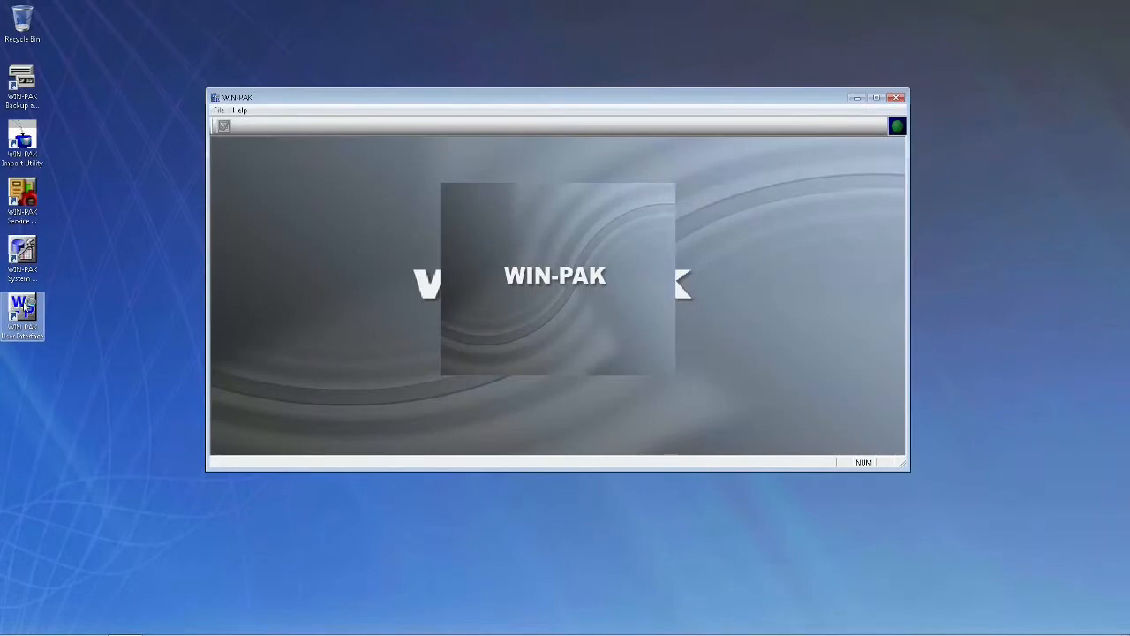
Enter the administrator login credentials and connect to the server.
text(admin)
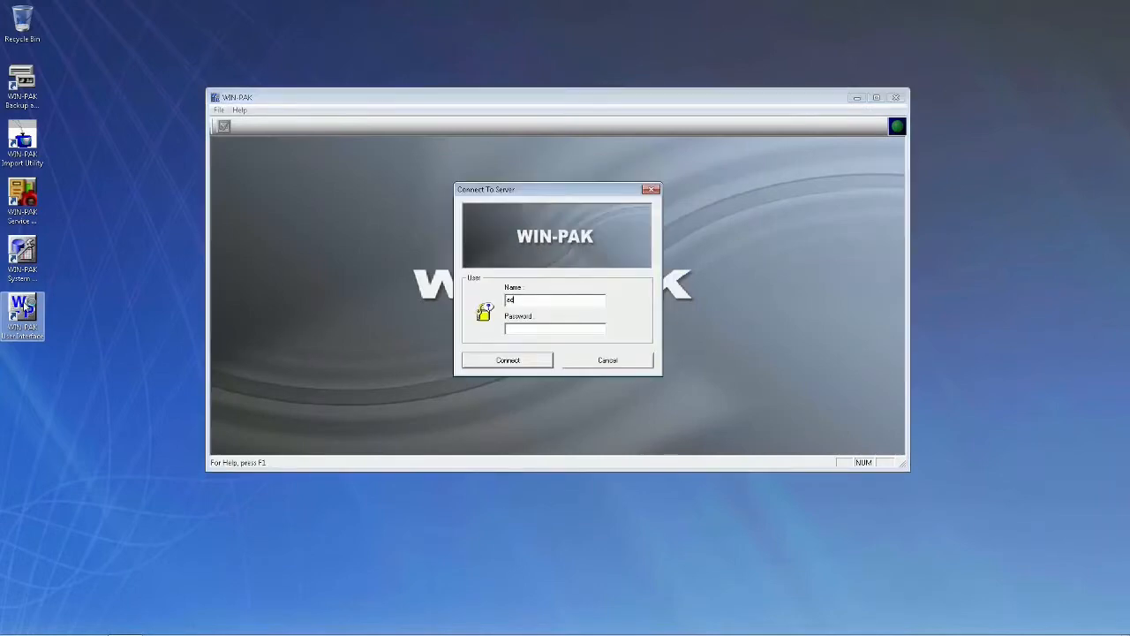
key(Return)
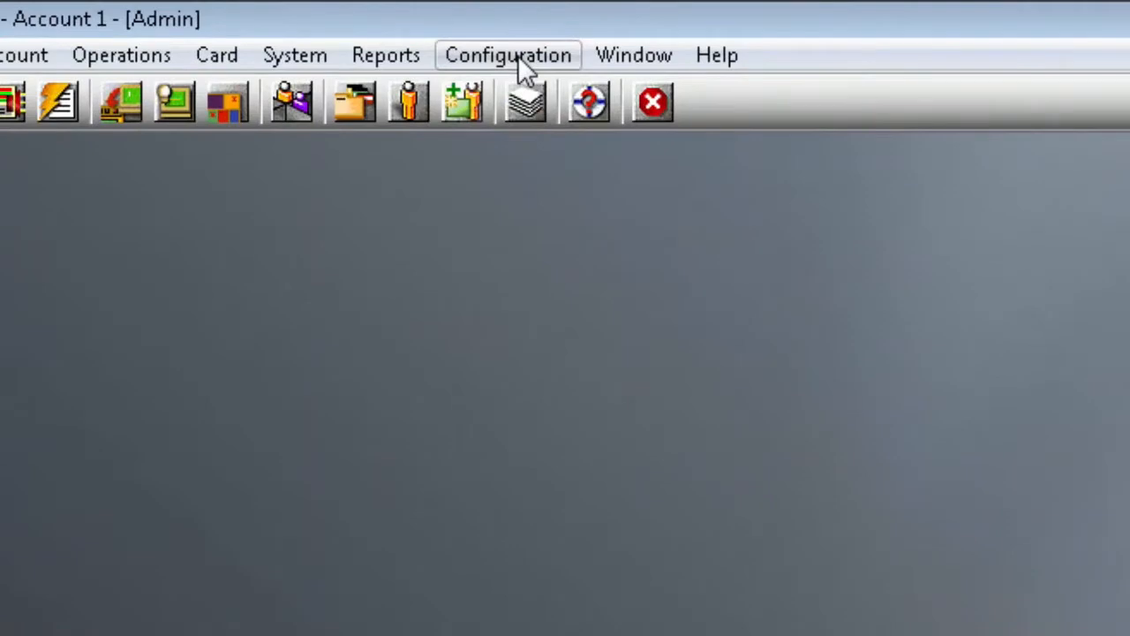
Open Configuration > Time Management > Schedule and add a new schedule entry.
click(233, 19)
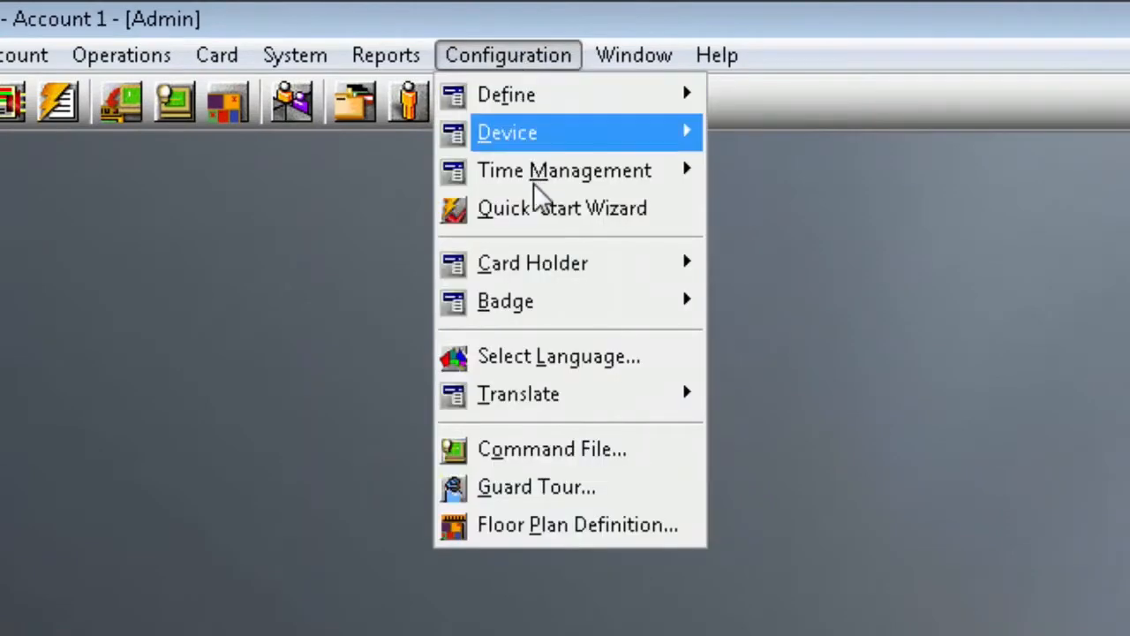
mouse_move(534, 175)
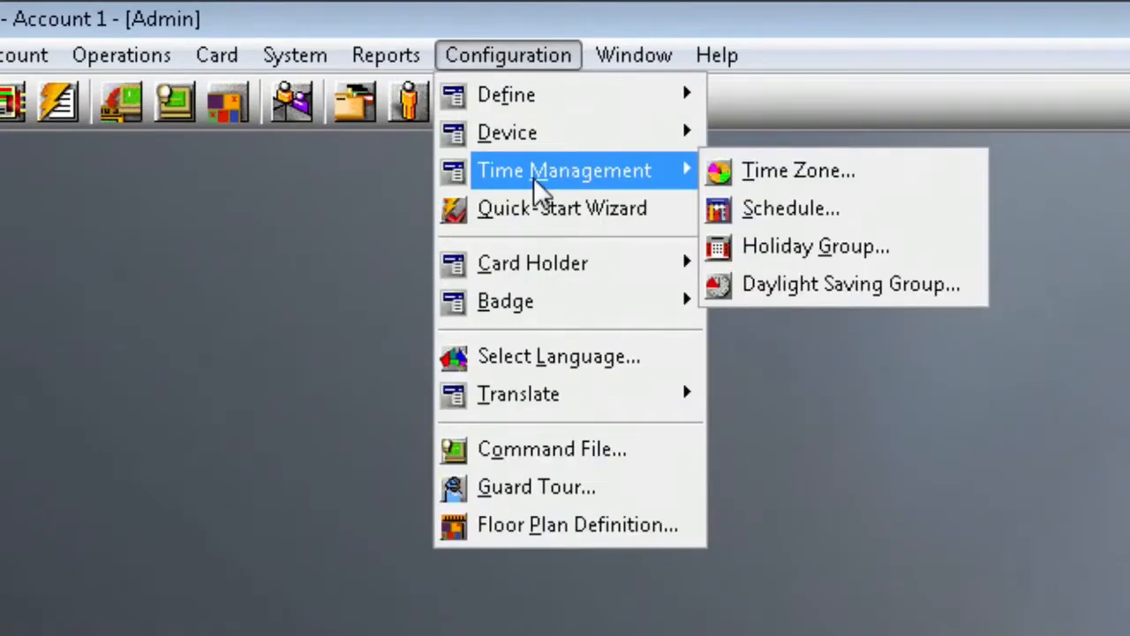
click(789, 231)
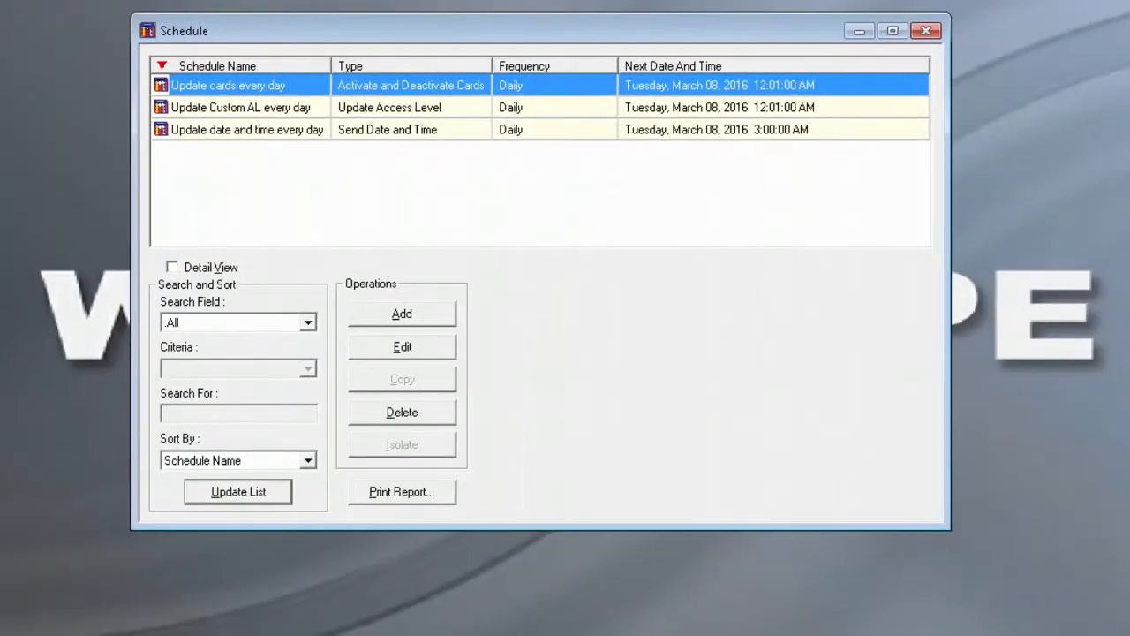
click(403, 317)
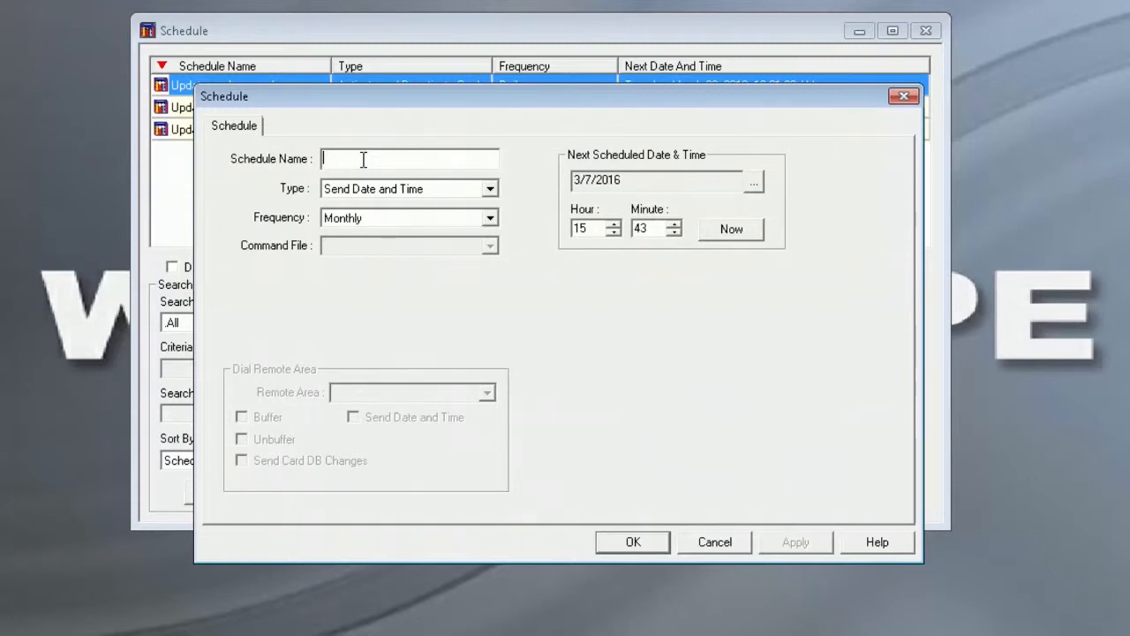
Name the schedule 'Weekly Database Backup', with type Backup Database and frequency Weekly.
text(Weekly Database Backup)
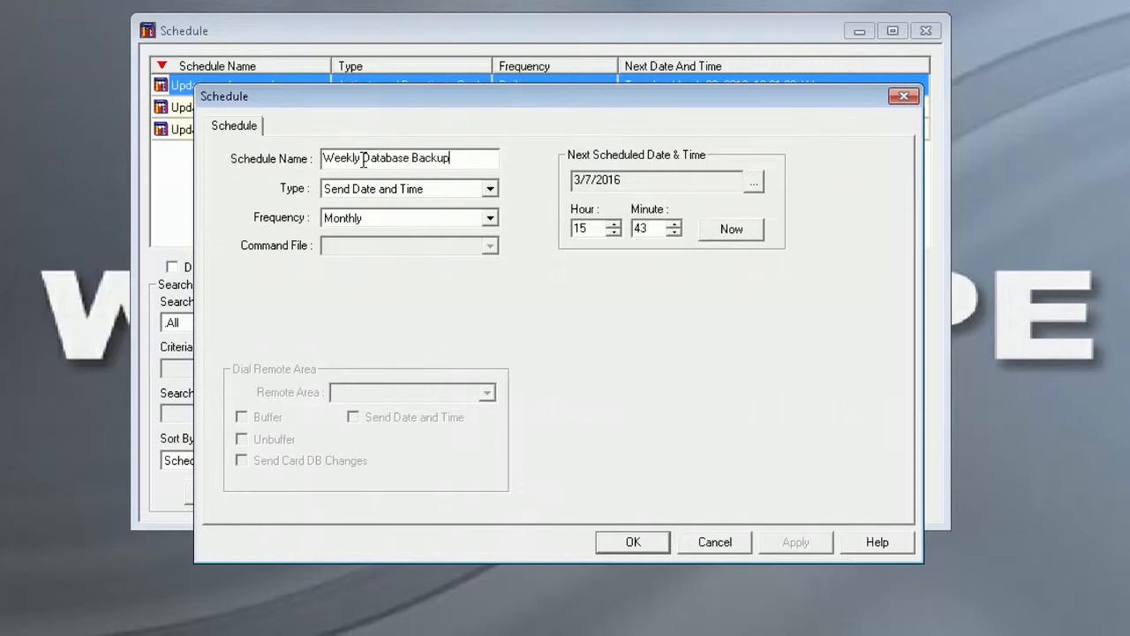
click(490, 190)
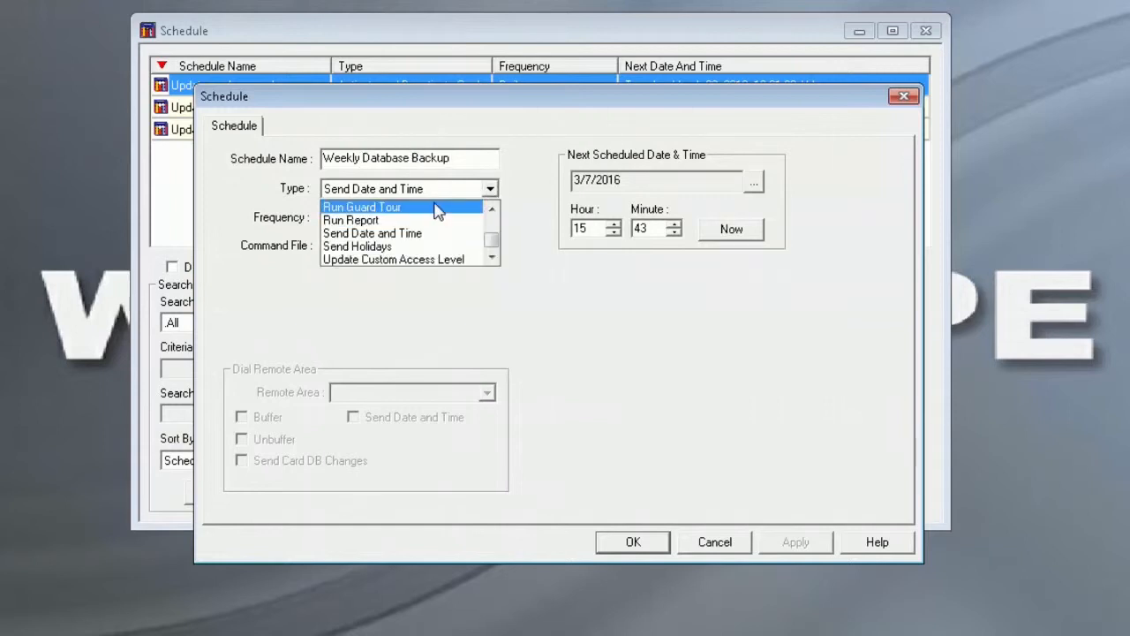
scroll(435, 210, up, 1)
scroll(435, 210, up, 1)
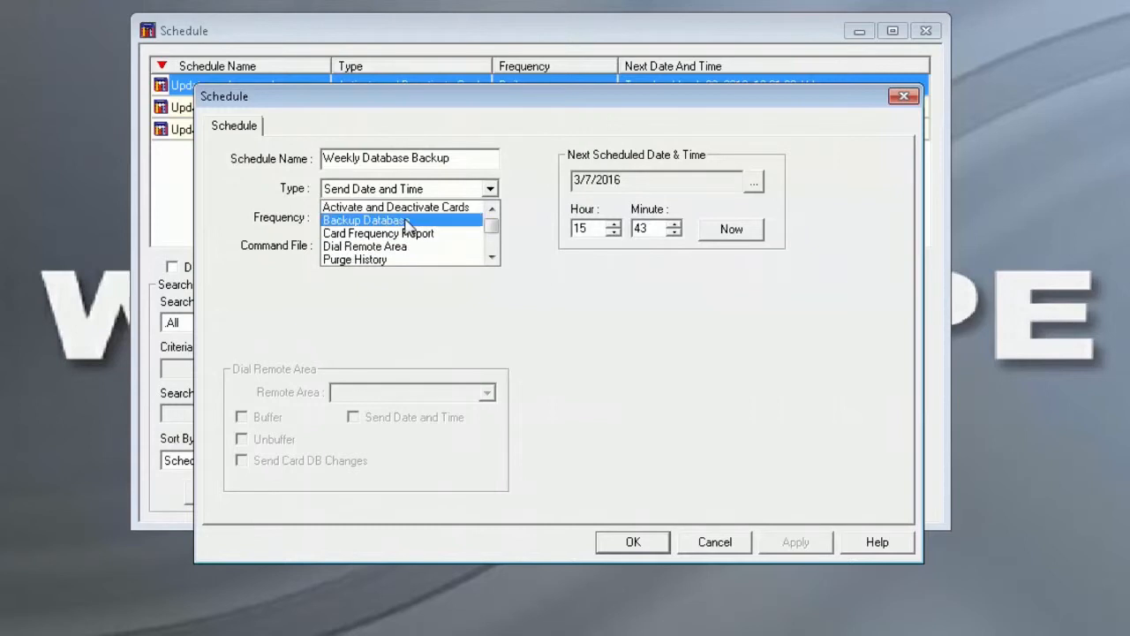
click(408, 221)
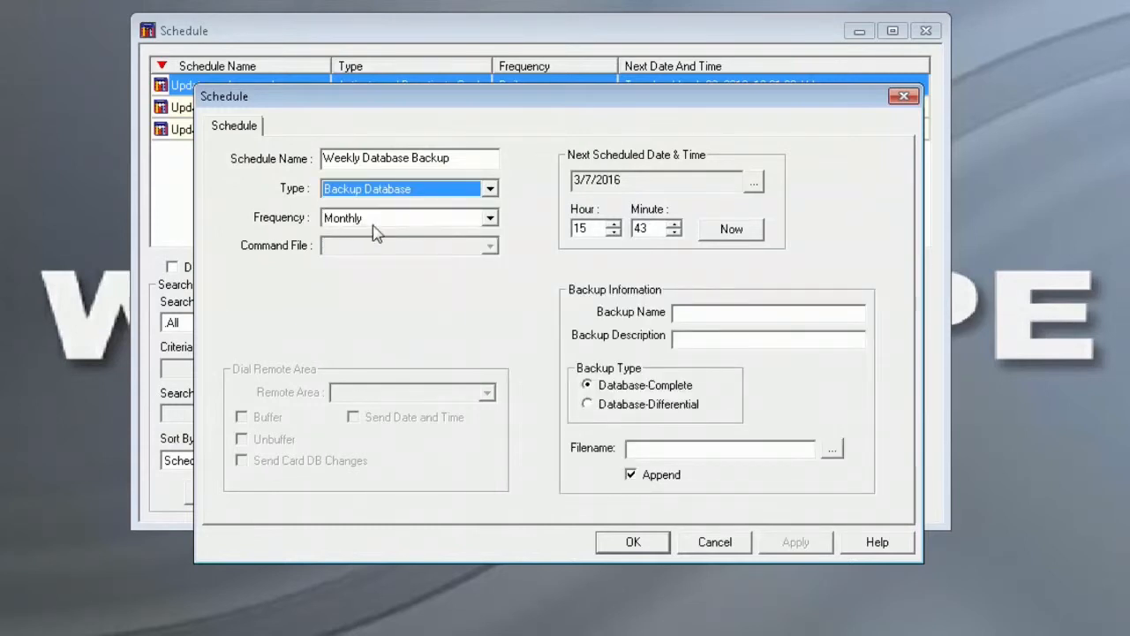
click(491, 218)
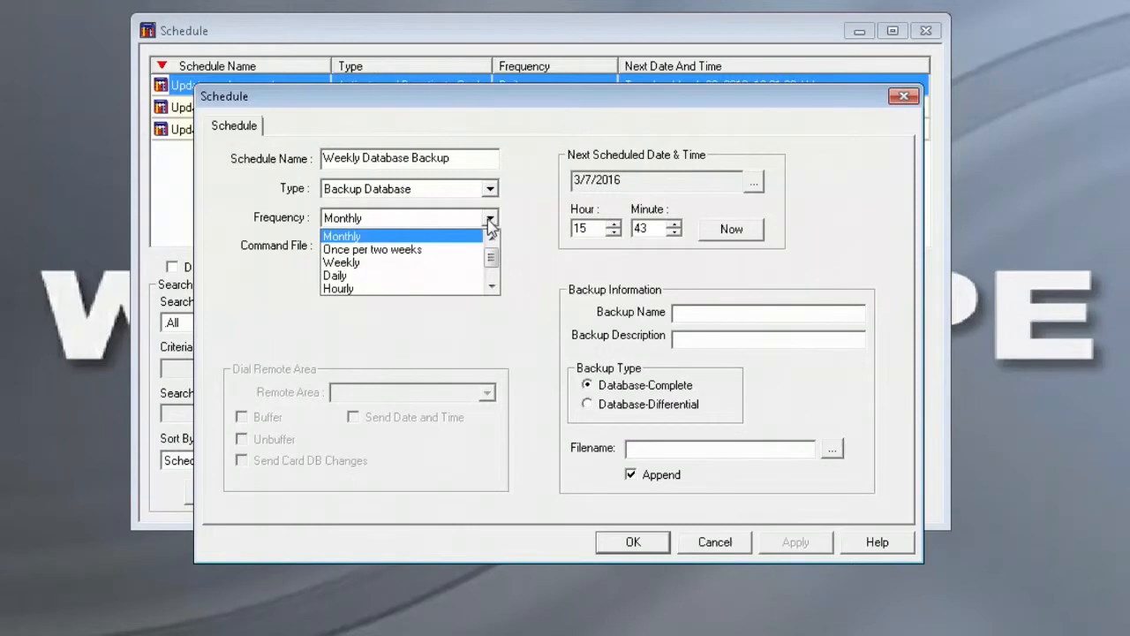
click(448, 263)
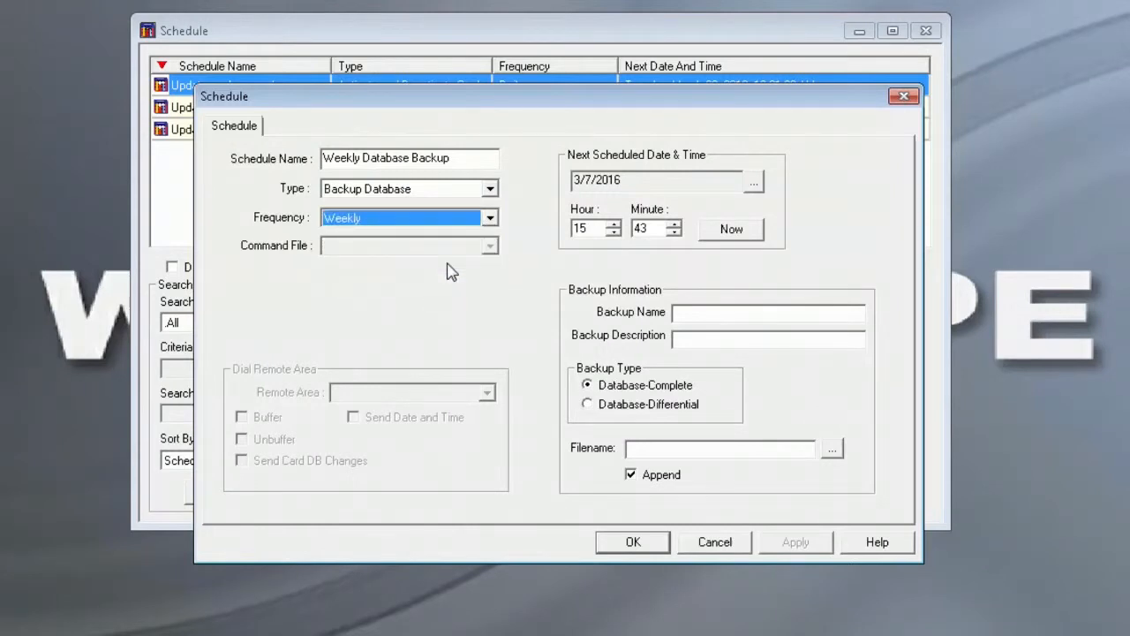
click(753, 184)
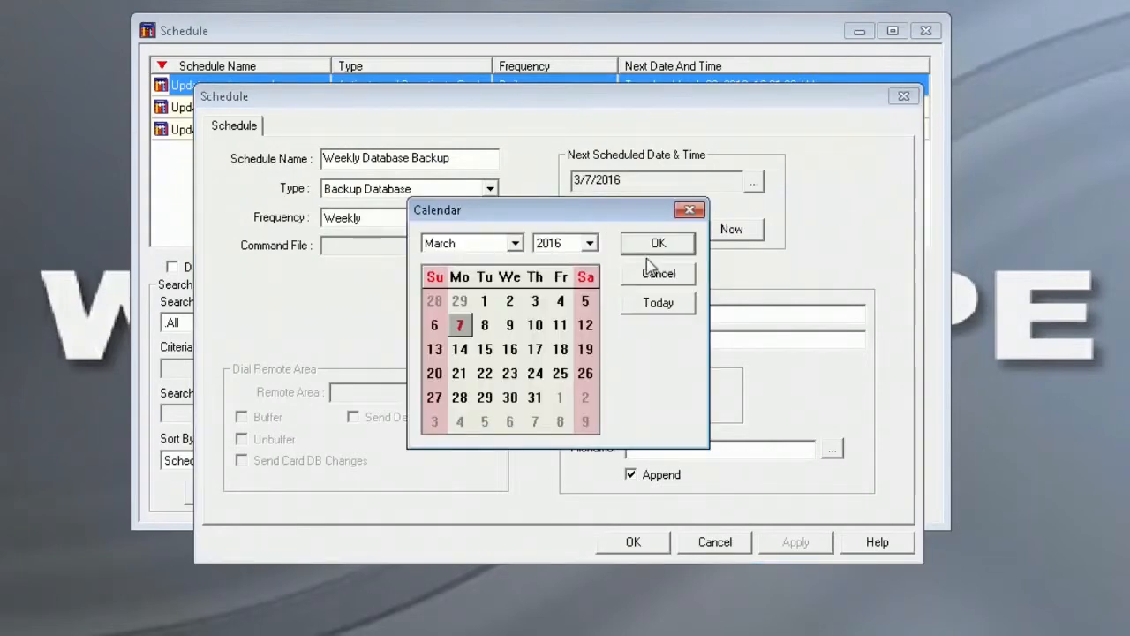
Pick 12 in the calendar so the next run date becomes 3/12/2016.
click(587, 325)
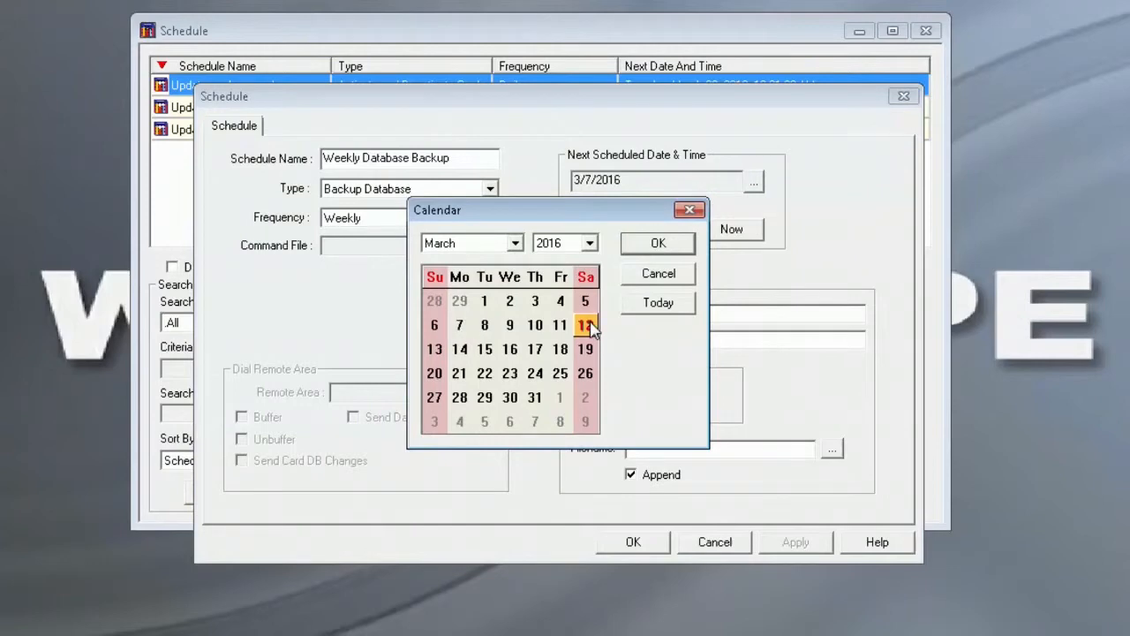
click(654, 246)
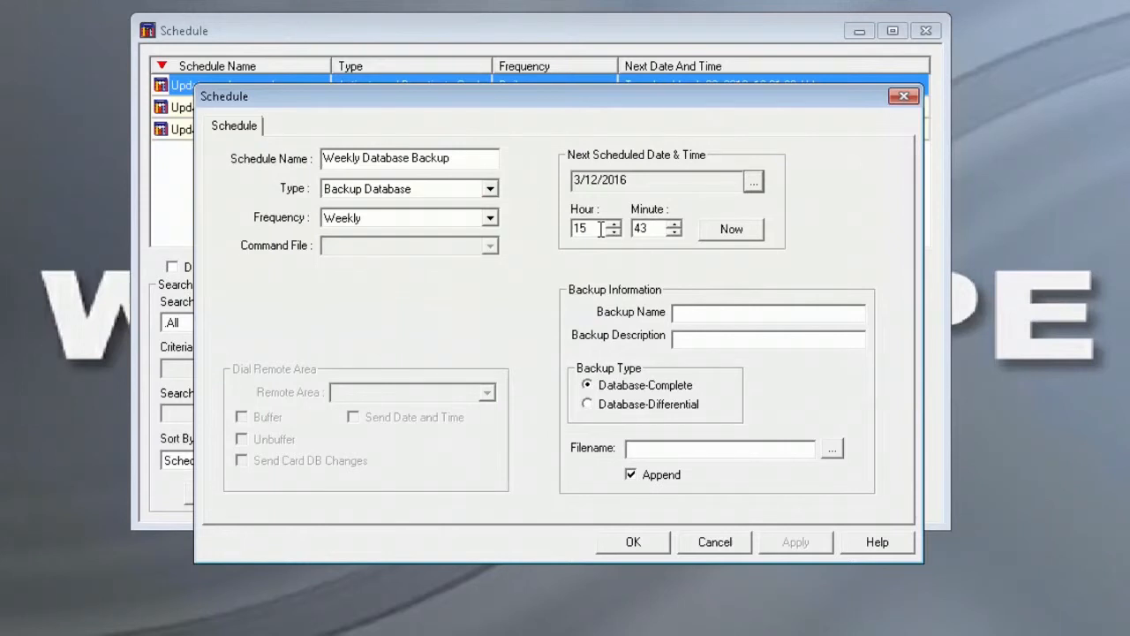
Set the run time to 19:00 and enter 'Weekly Backup' as the Backup Name.
drag(601, 229, 542, 230)
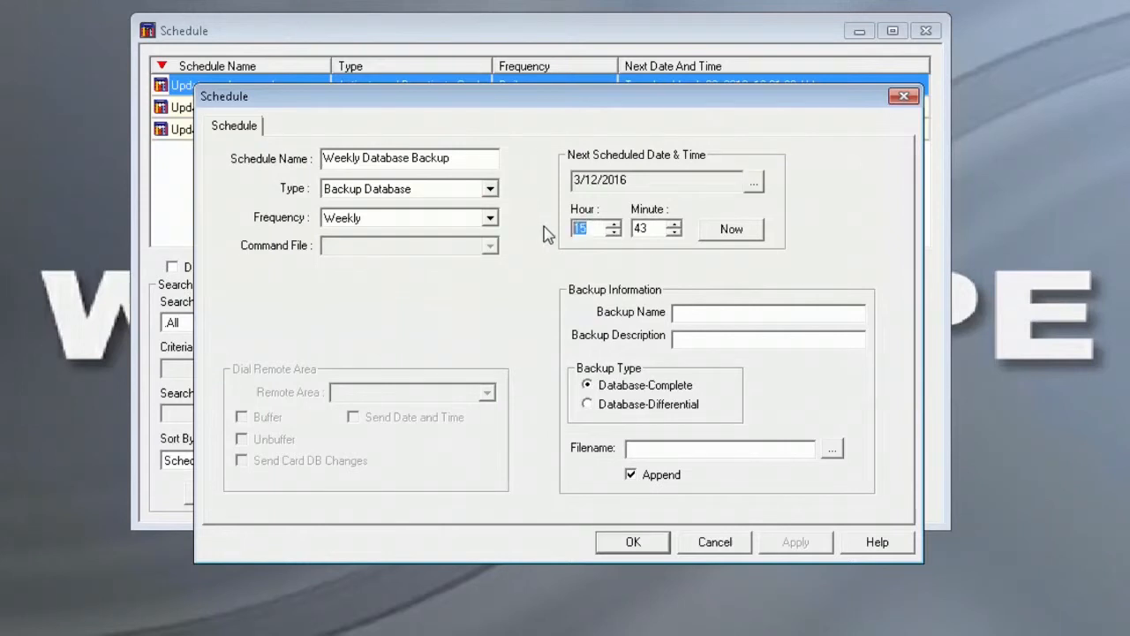
text(19)
key(Tab)
text(00)
click(714, 312)
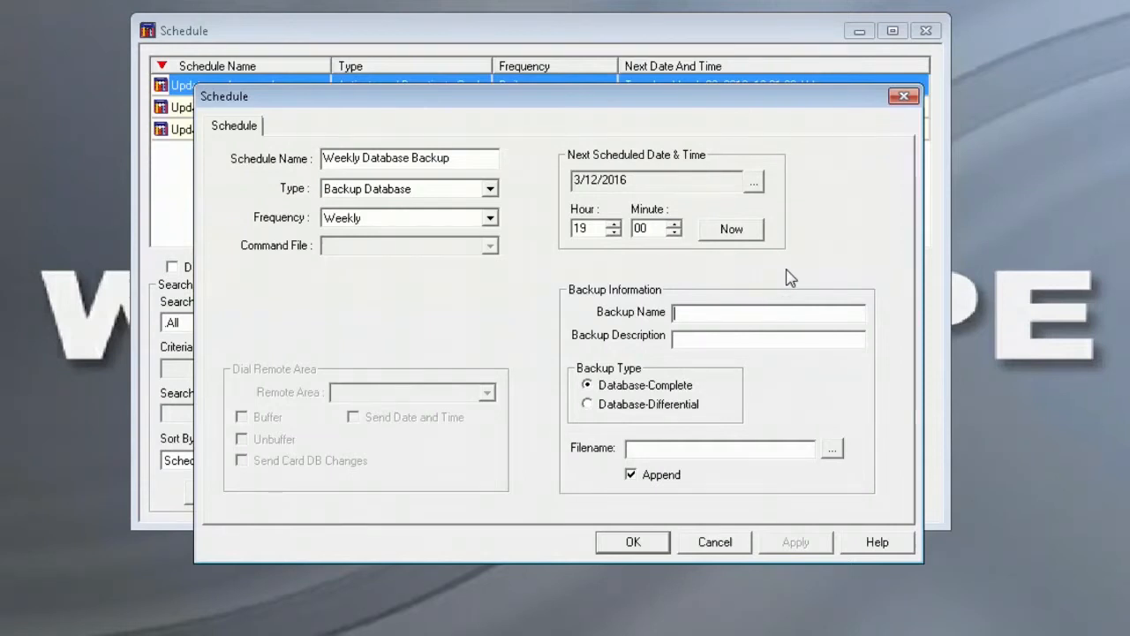
text(Weekly )
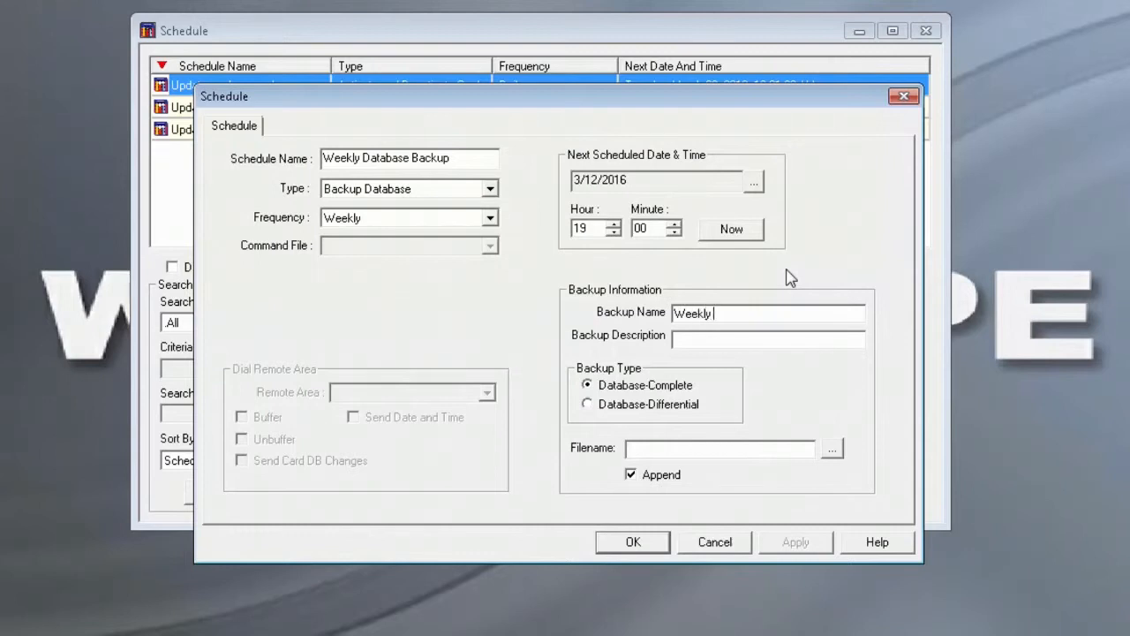
text(Backup)
Save the backup as WeeklyBackup on the Desktop, uncheck Append, and add the job to the list.
click(833, 452)
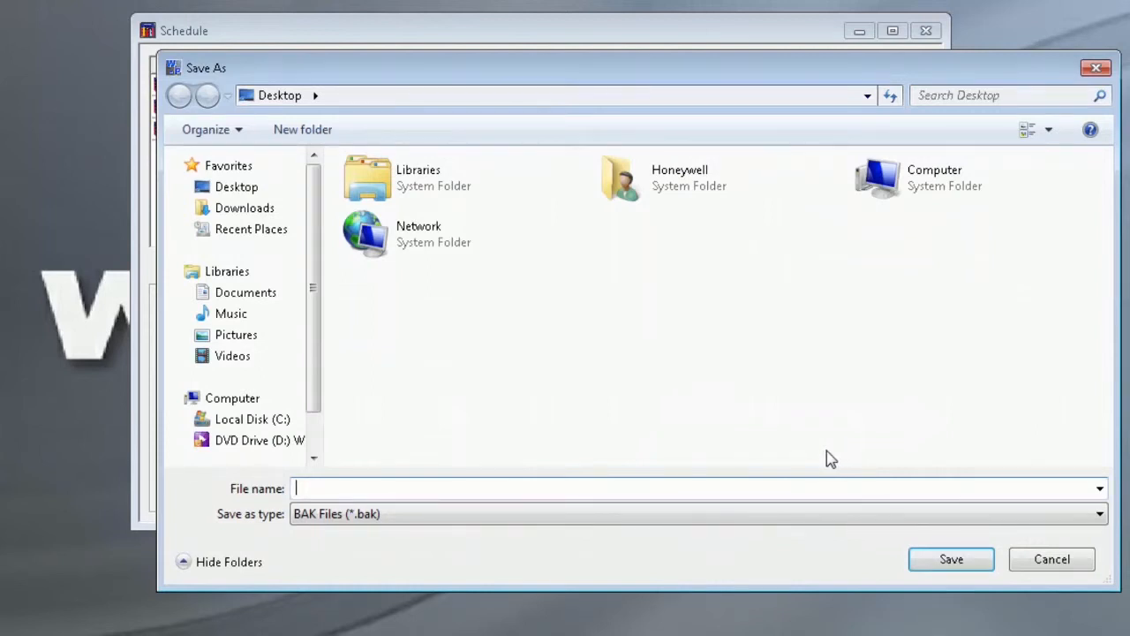
click(240, 188)
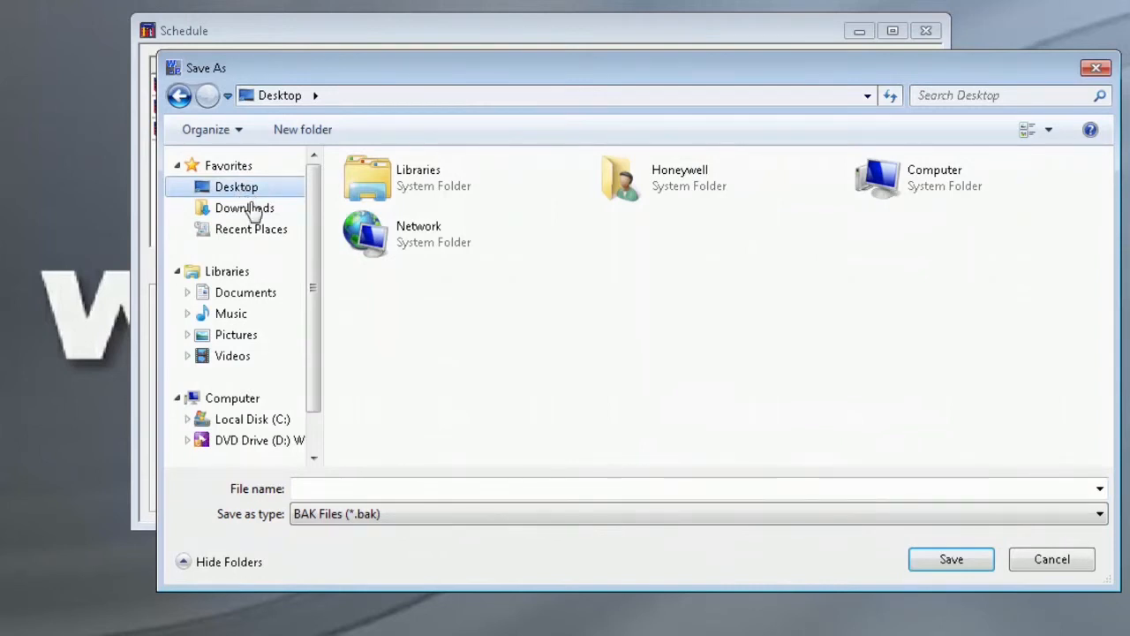
click(375, 489)
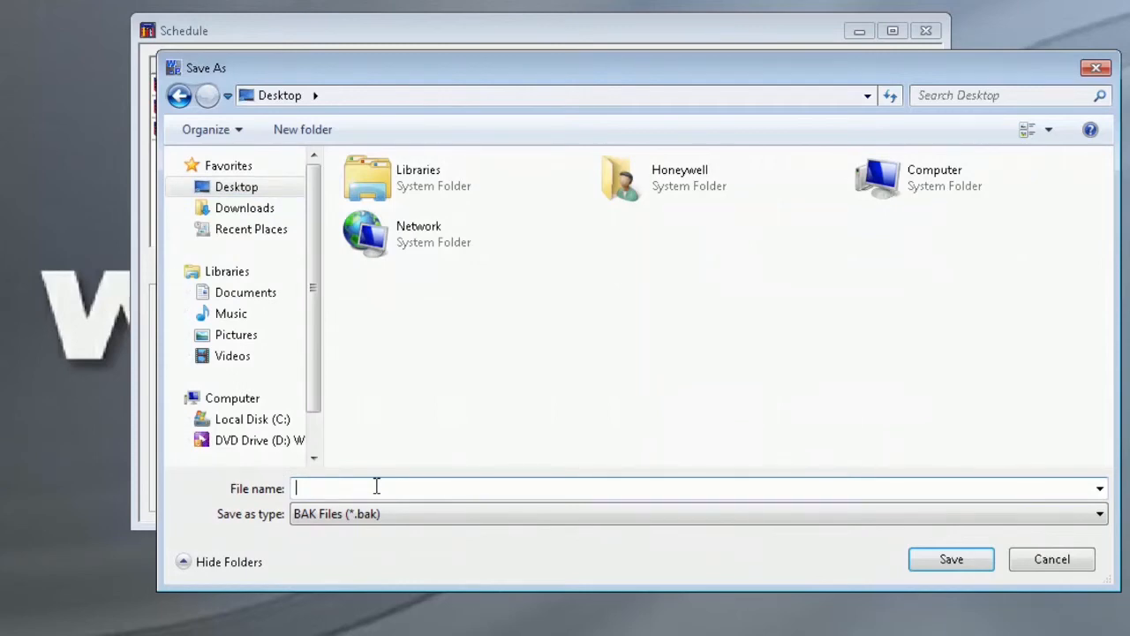
text(WeeklyBackup)
click(952, 559)
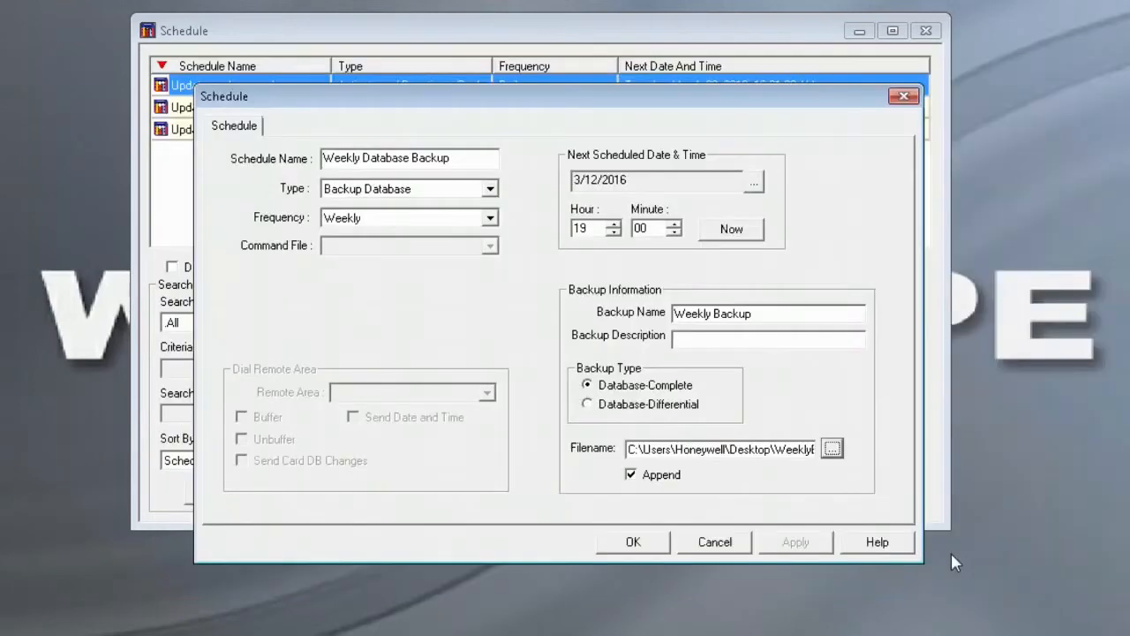
click(633, 477)
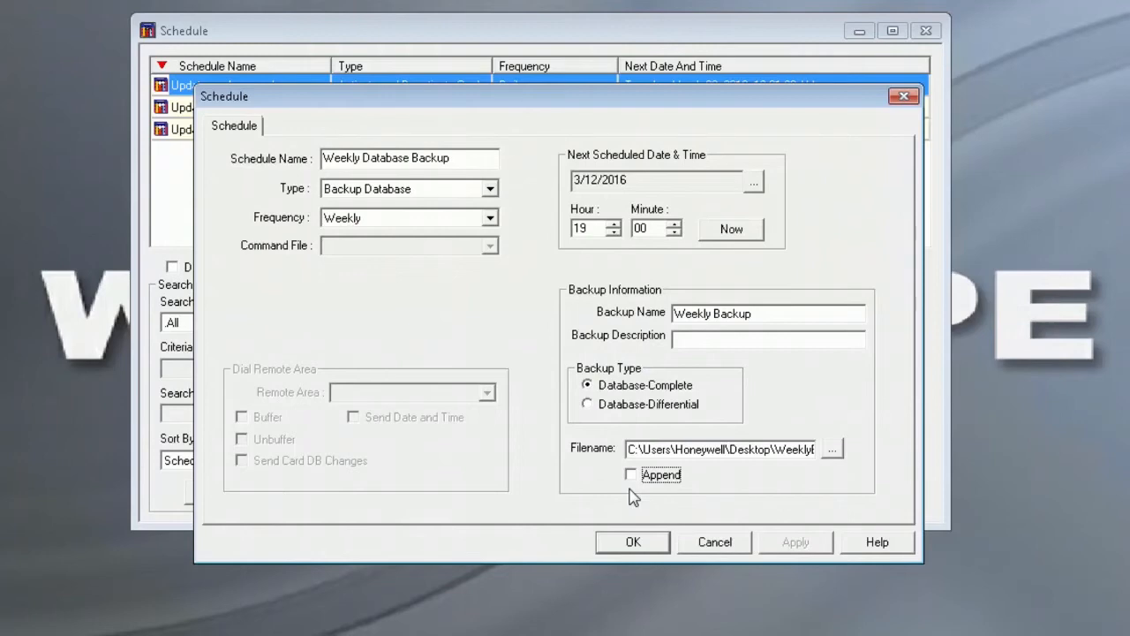
click(633, 543)
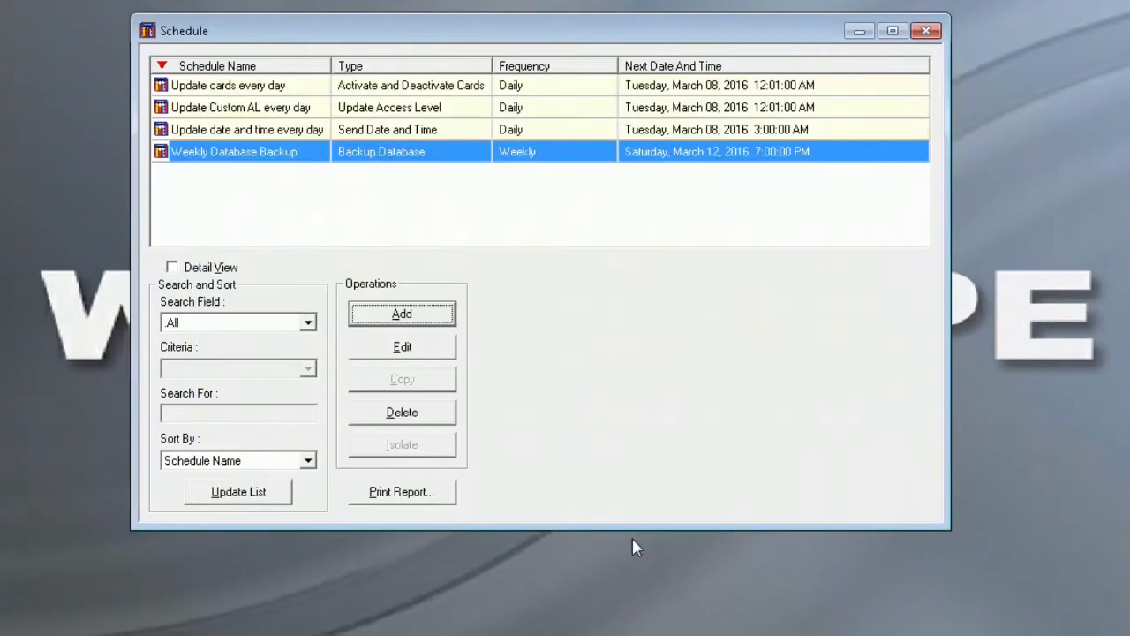